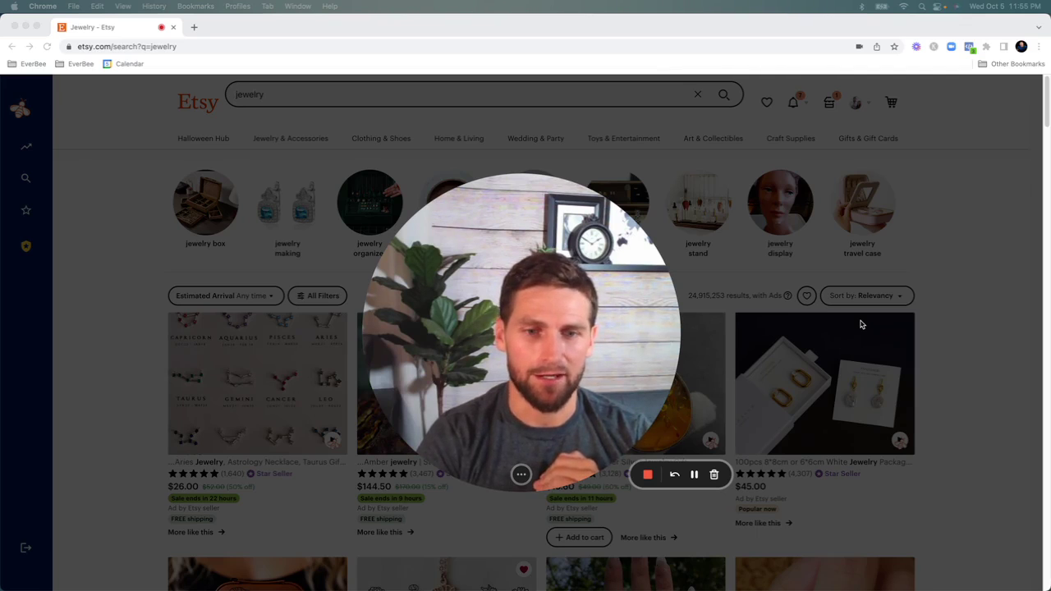
- Change the Etsy query from jewelry to shirt to see suggestions like 'shirt' at 16,460 monthly searches
{"action": "left_click", "coordinate": [507, 477]}
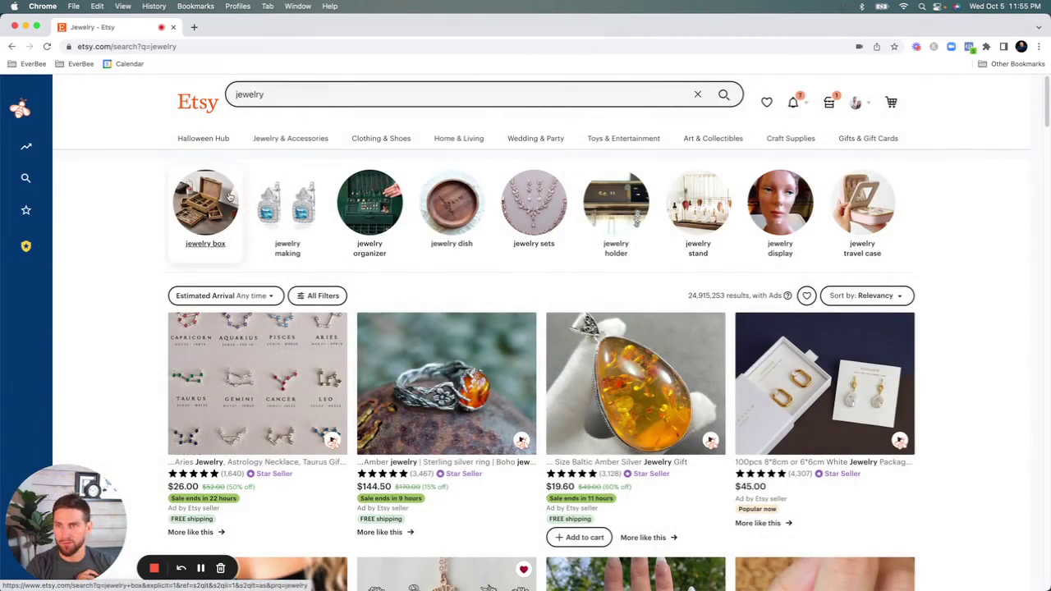
{"action": "left_click", "coordinate": [286, 95]}
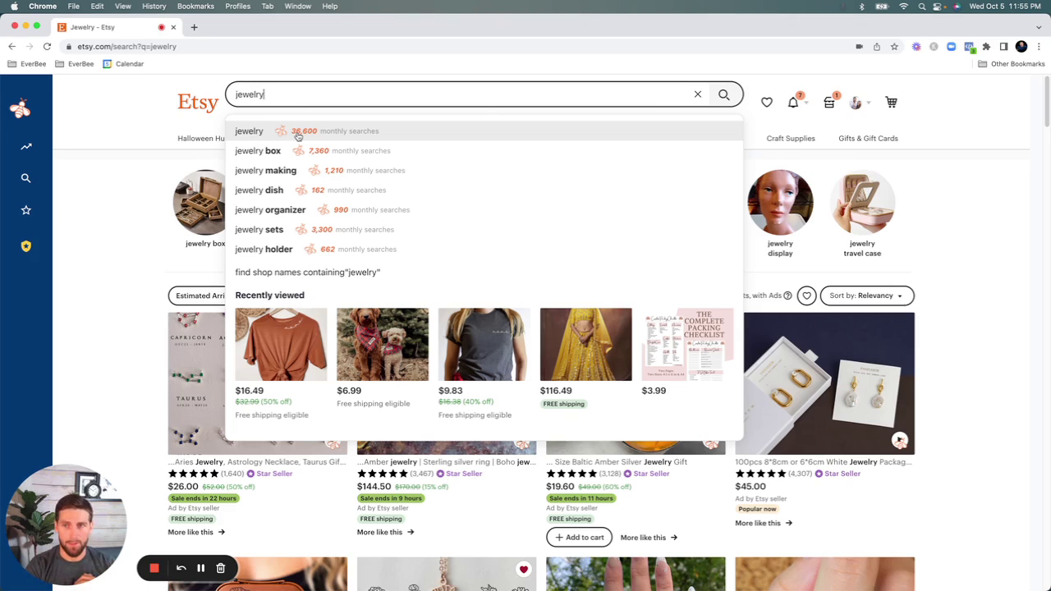
{"action": "double_click", "coordinate": [275, 97]}
{"action": "type", "text": "shirt"}
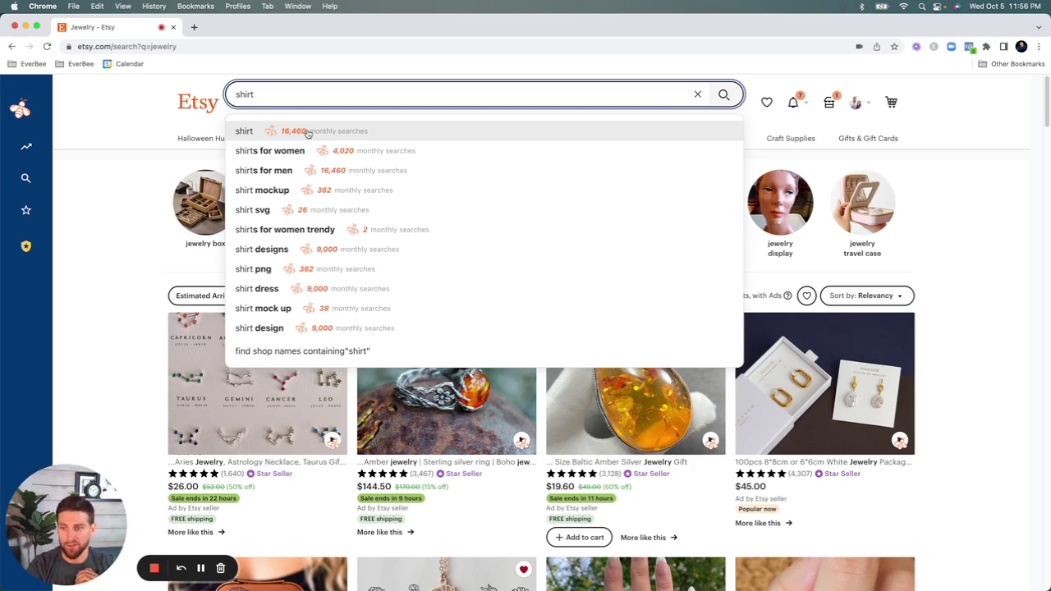
- Change the Etsy search query from shirt back to 'jewelry'
{"action": "left_click", "coordinate": [150, 110]}
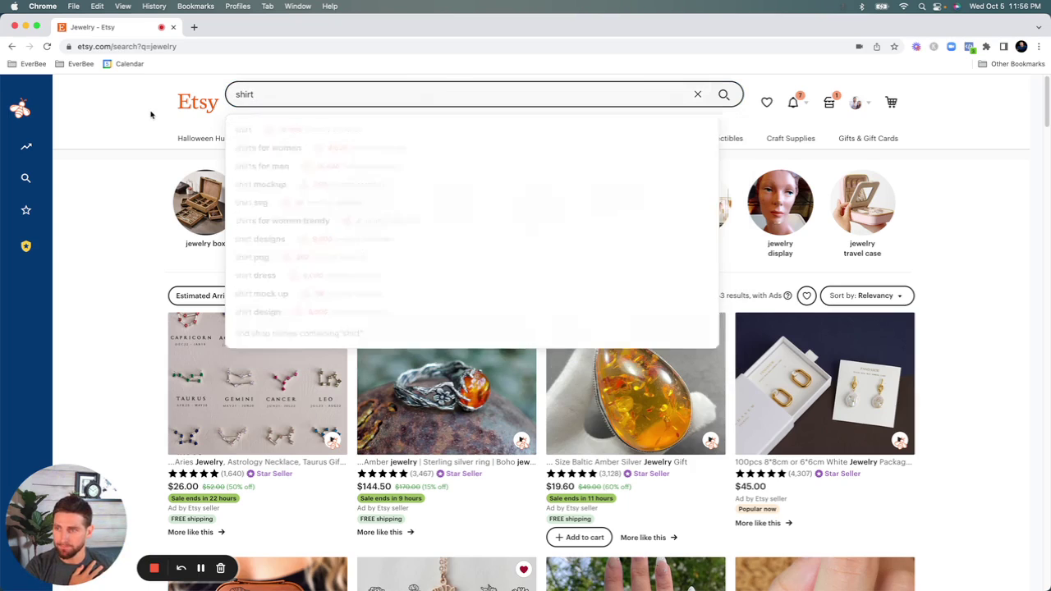
{"action": "double_click", "coordinate": [251, 89]}
{"action": "type", "text": "jewelry"}
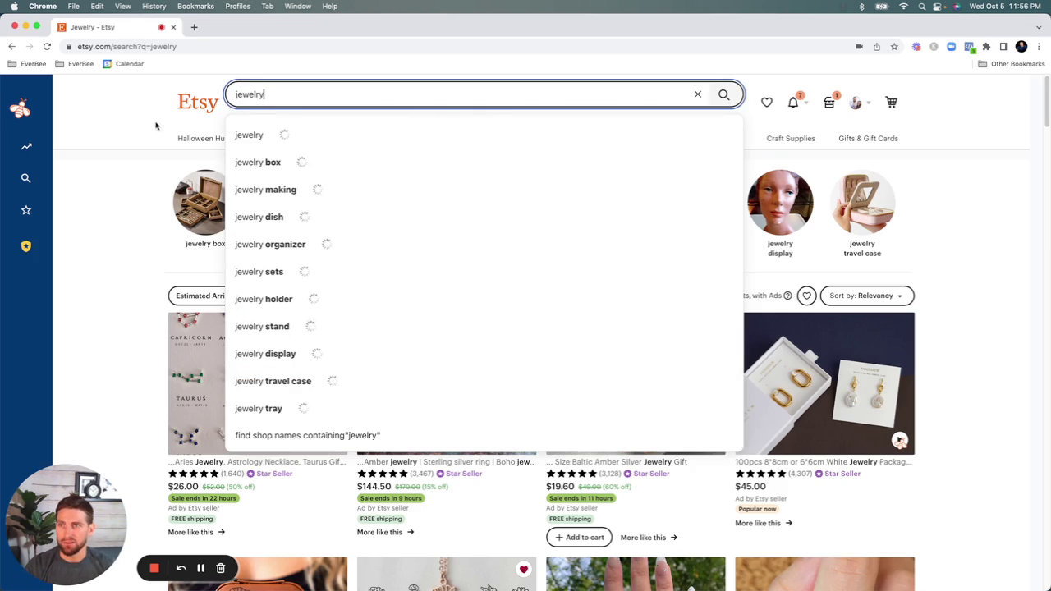
{"action": "left_click", "coordinate": [138, 179]}
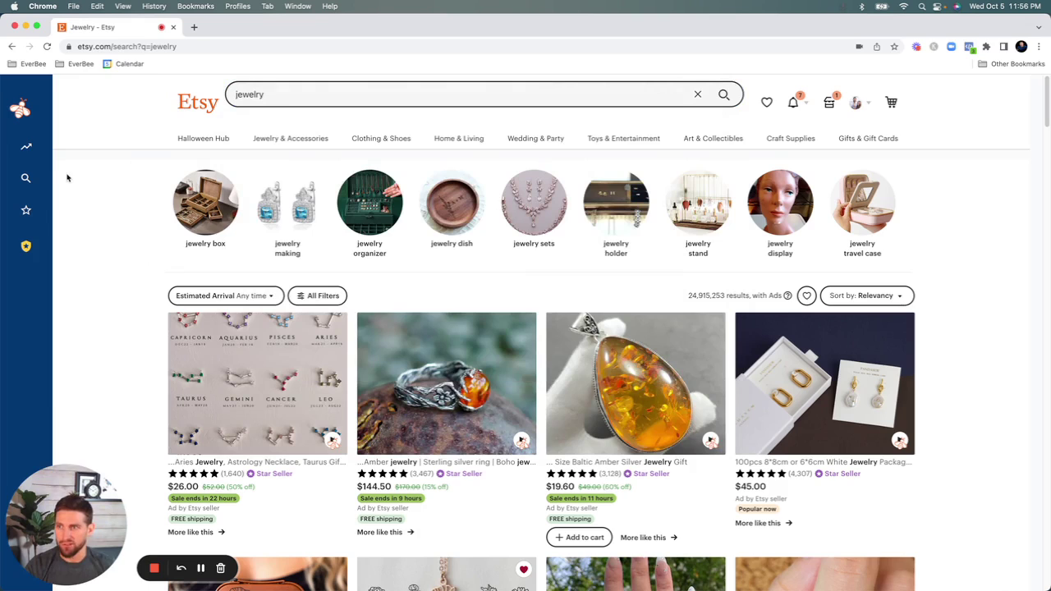
- Open Product Analytics for jewelry and rank listings by last-month revenue, topping at 144,144 USD
{"action": "mouse_move", "coordinate": [35, 149]}
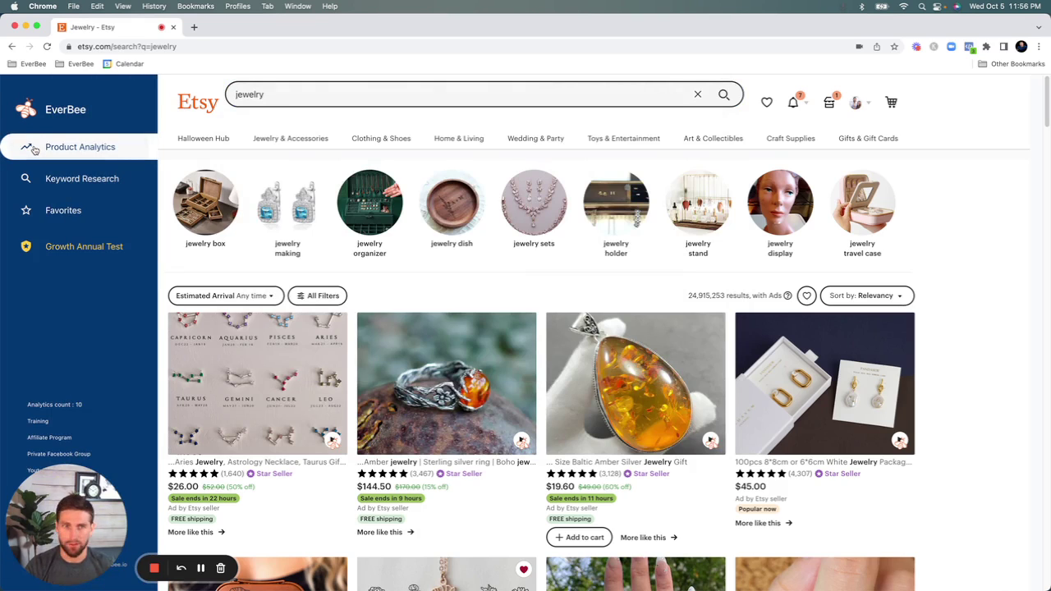
{"action": "left_click", "coordinate": [35, 150]}
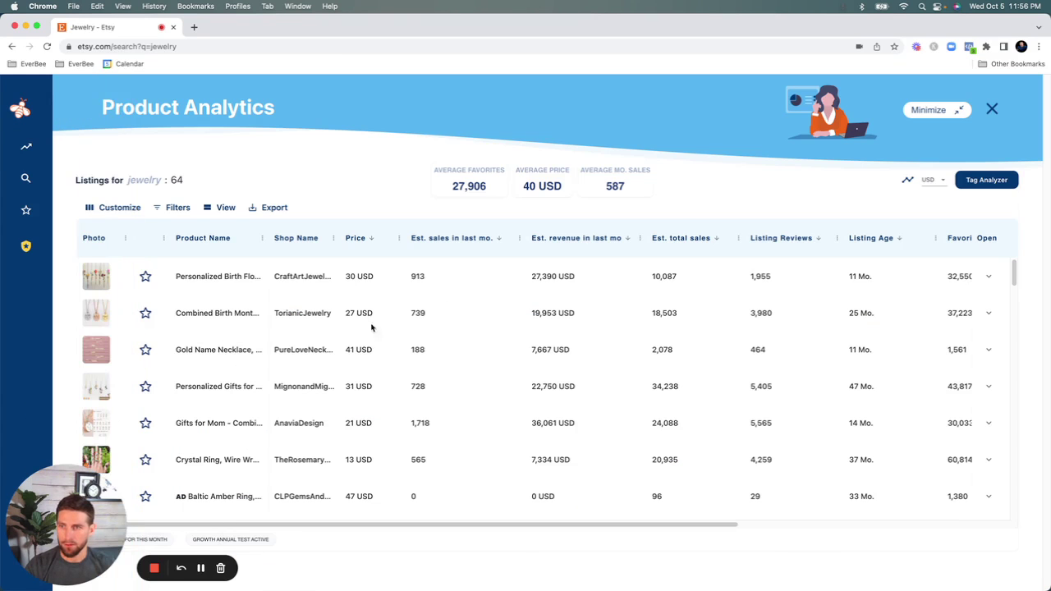
{"action": "left_click", "coordinate": [627, 239]}
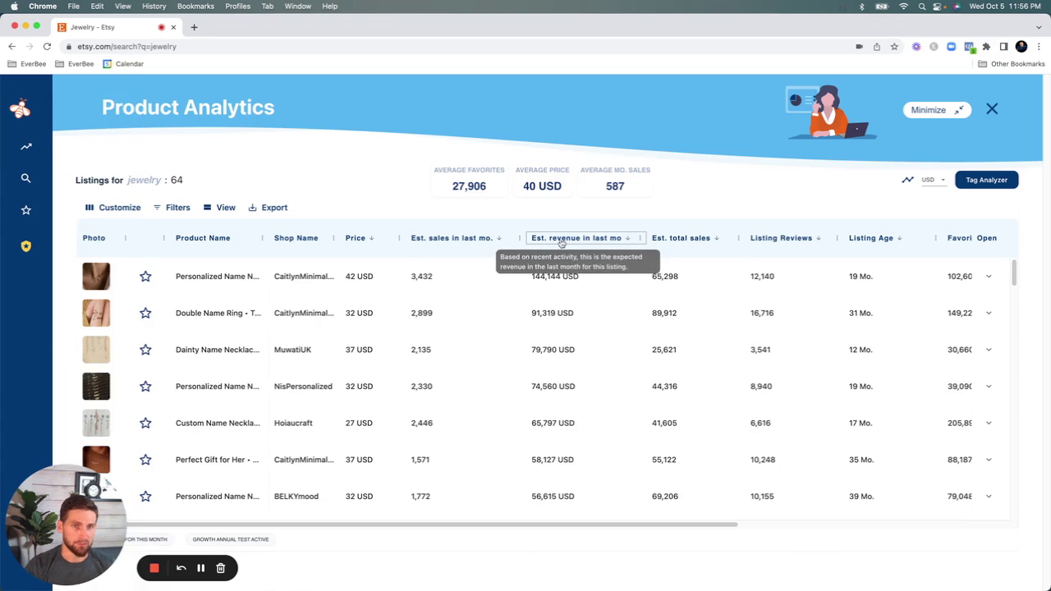
{"action": "left_click", "coordinate": [500, 238]}
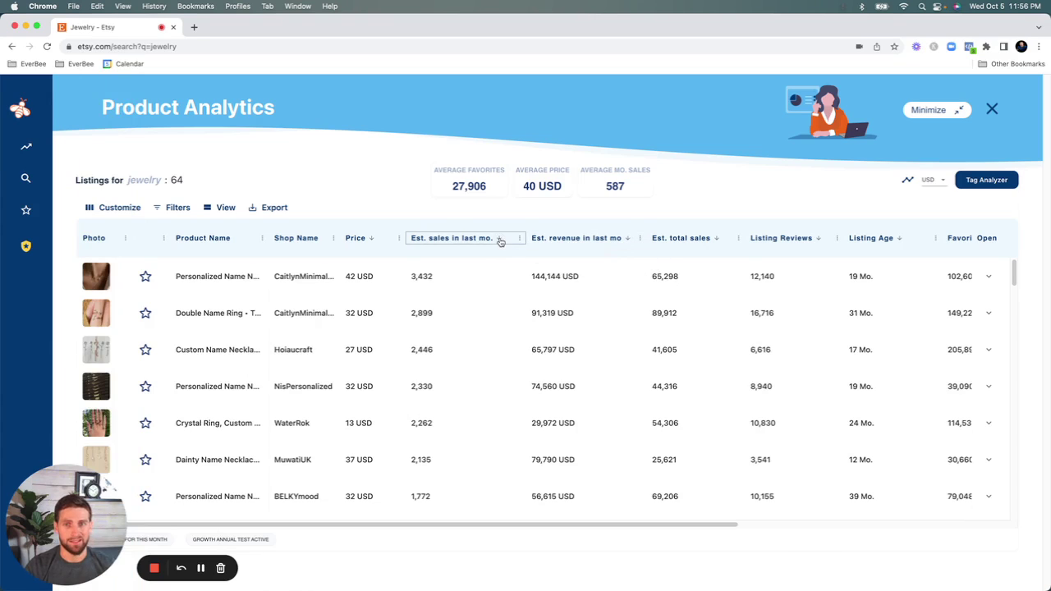
{"action": "left_click", "coordinate": [625, 239]}
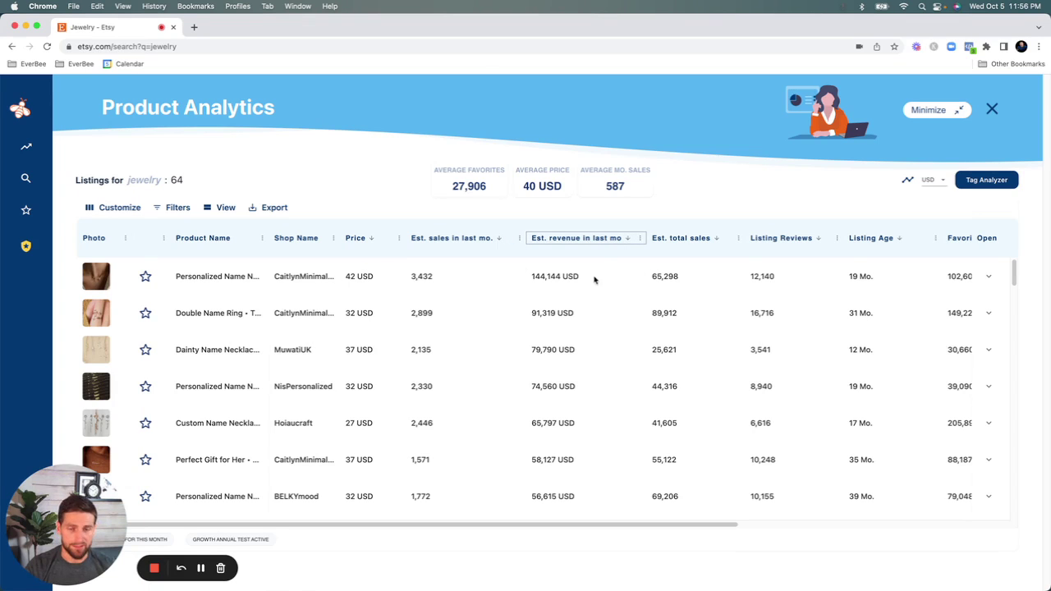
{"action": "left_click_drag", "start_coordinate": [532, 279], "coordinate": [561, 277]}
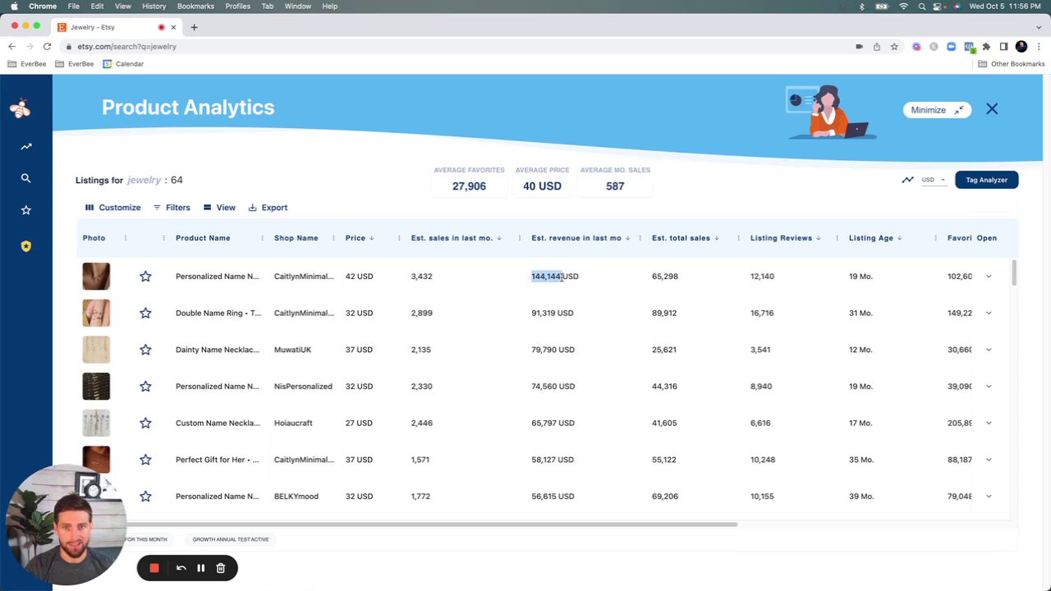
- View the top name necklace listing's tags, then expand the Double Name Ring listing instead
{"action": "left_click", "coordinate": [989, 279]}
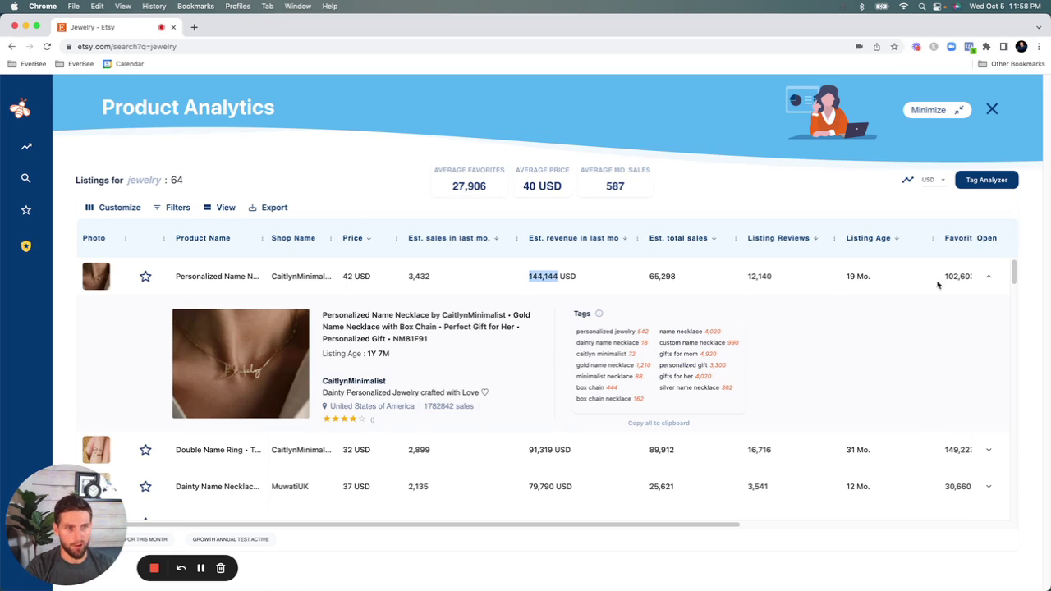
{"action": "left_click", "coordinate": [985, 279]}
{"action": "left_click", "coordinate": [988, 312]}
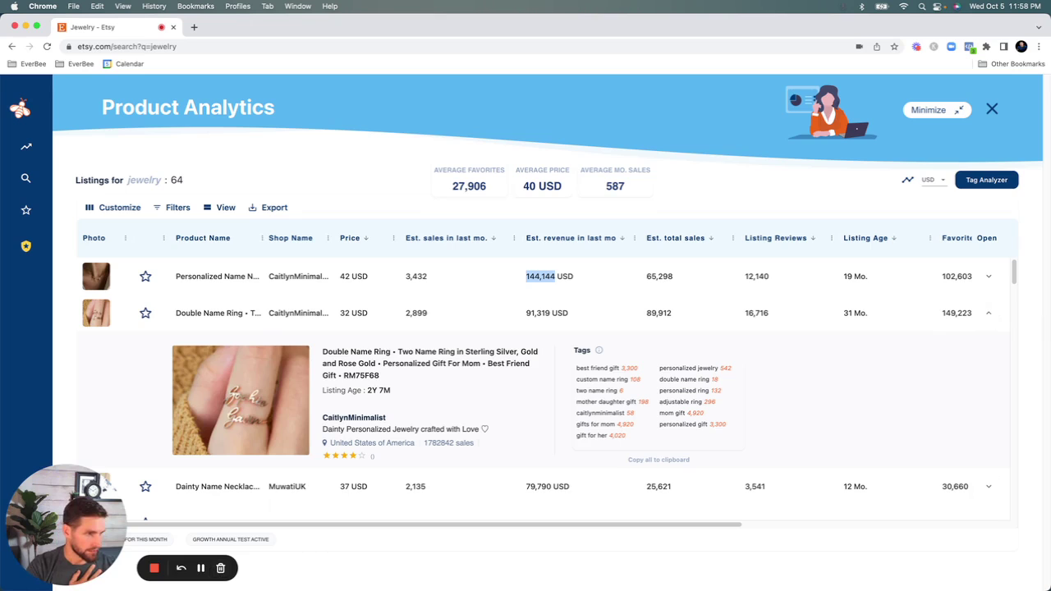
- Expand and collapse the name necklace, Double Name Ring and third listings, leaving every row collapsed
{"action": "left_click", "coordinate": [987, 318]}
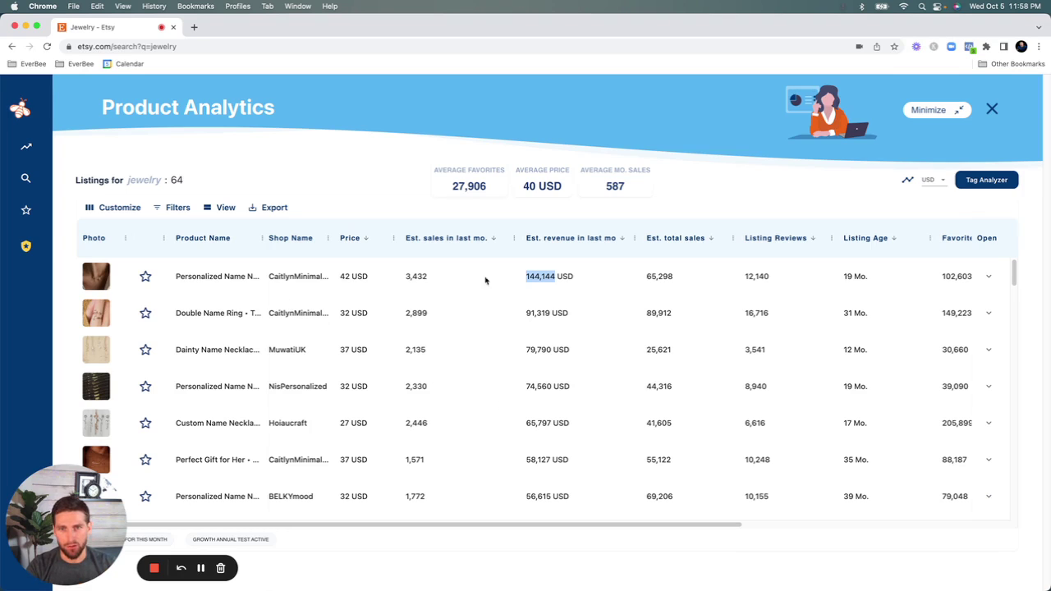
{"action": "left_click", "coordinate": [987, 276]}
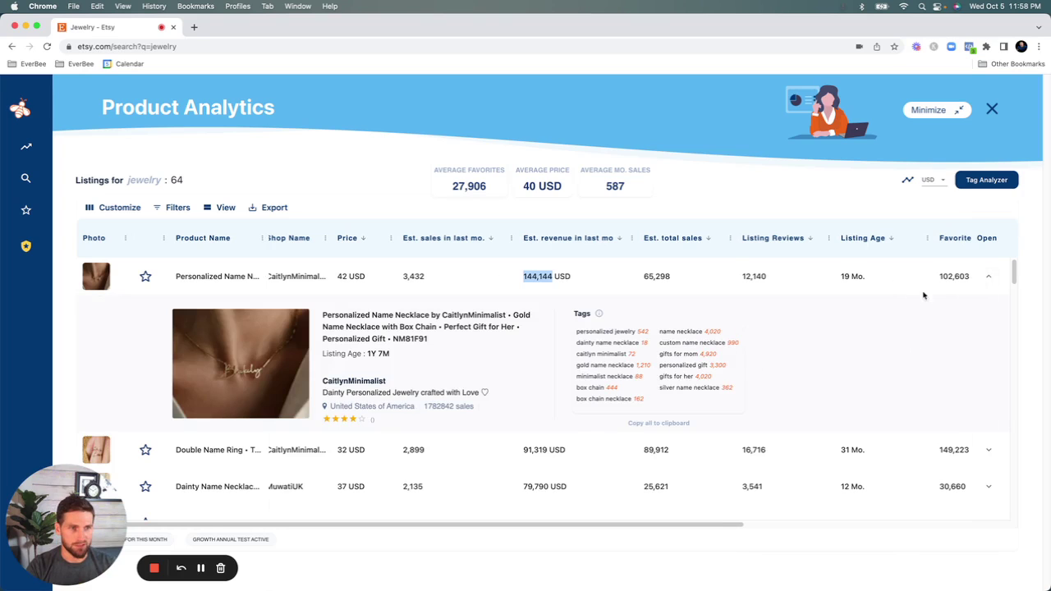
{"action": "left_click", "coordinate": [985, 276]}
{"action": "left_click", "coordinate": [986, 313]}
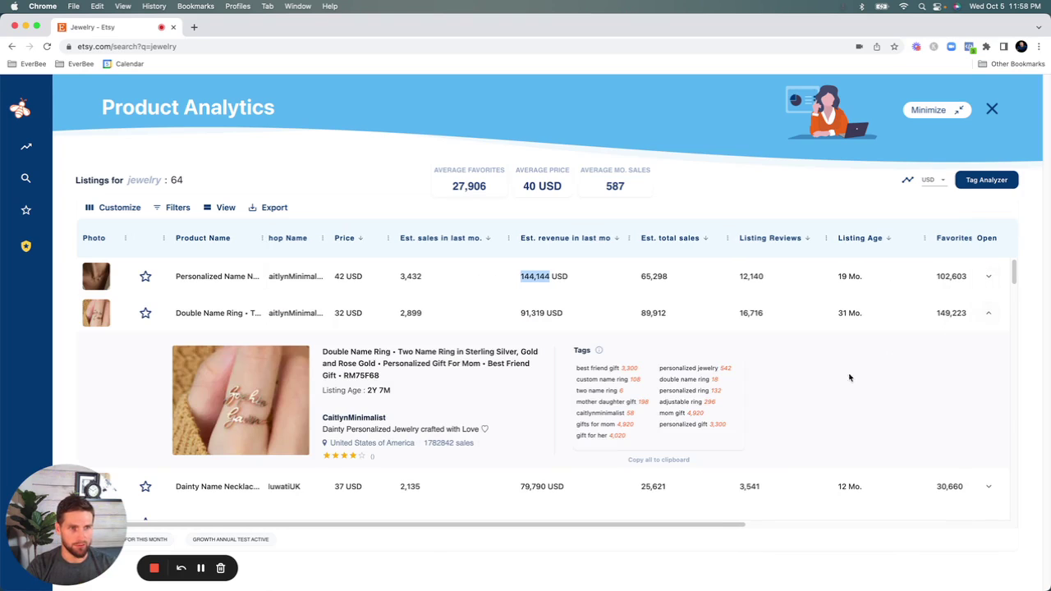
{"action": "left_click", "coordinate": [987, 313]}
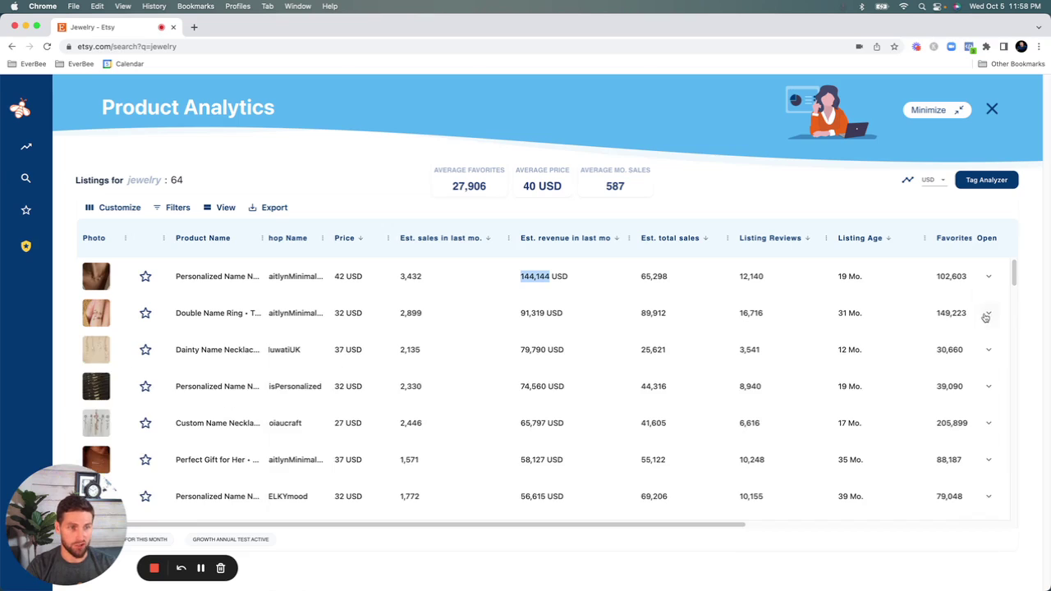
{"action": "left_click", "coordinate": [985, 350]}
{"action": "left_click", "coordinate": [985, 350]}
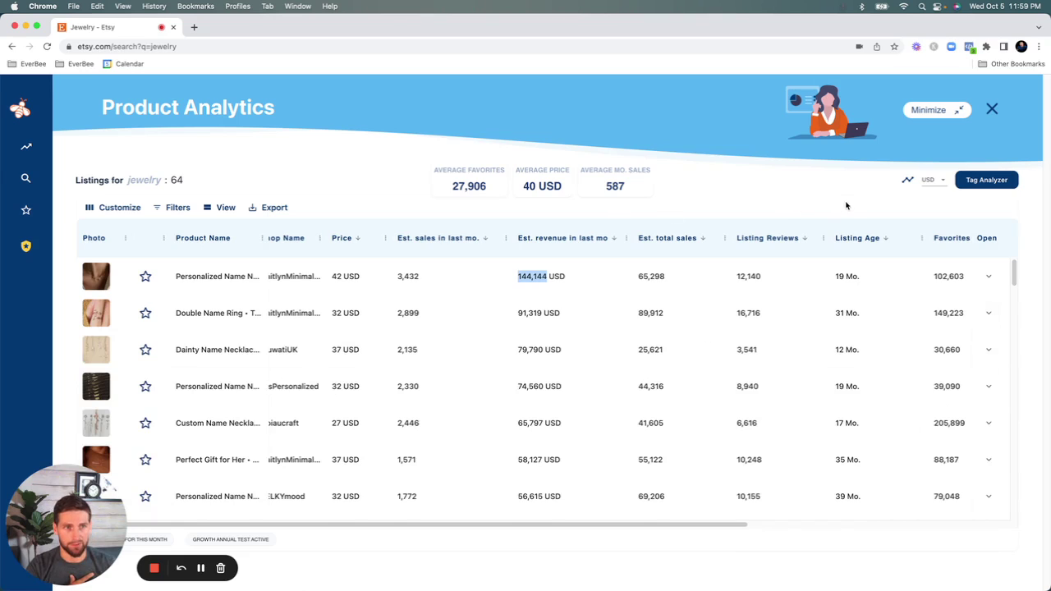
- Open the Tag Analyzer for all jewelry listing tags and note flower's top volume of 122,400
{"action": "left_click", "coordinate": [969, 187]}
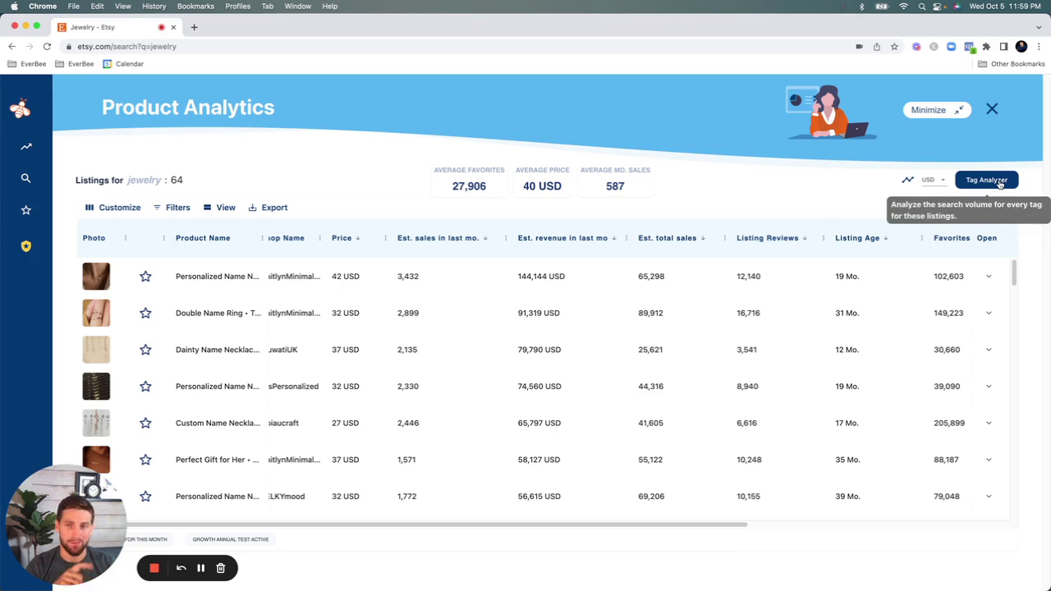
{"action": "left_click", "coordinate": [999, 182]}
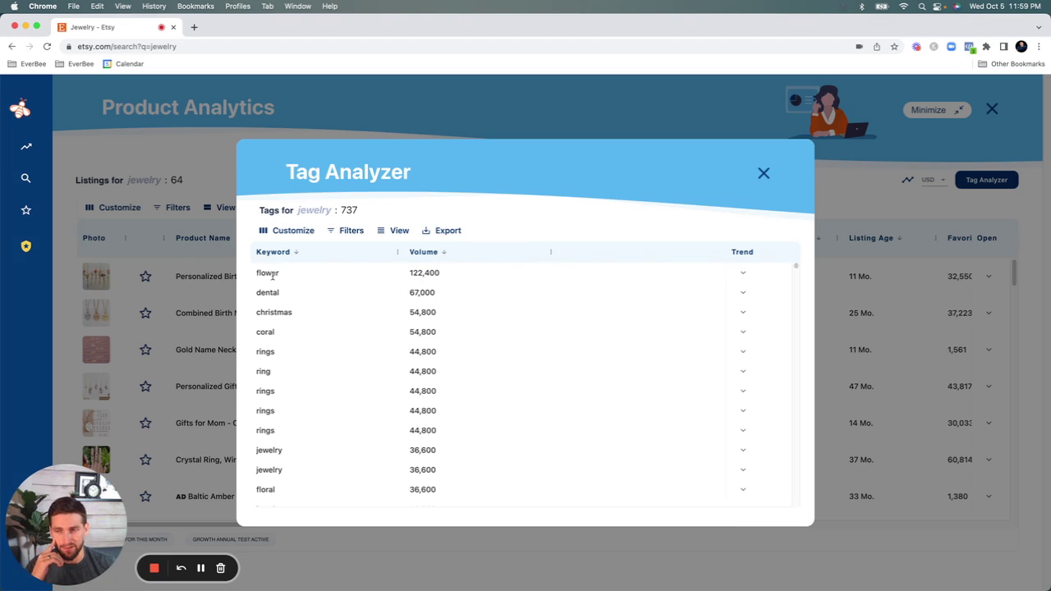
{"action": "double_click", "coordinate": [431, 274]}
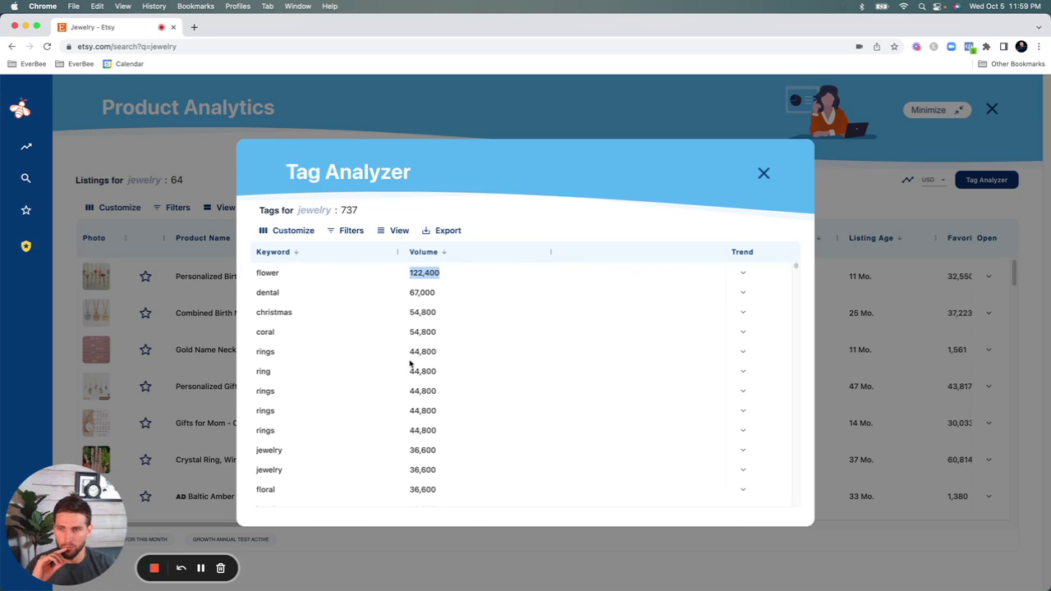
- Re-sort the 737 tags by volume, lowest then highest first, and preview the flower trend chart
{"action": "scroll", "coordinate": [462, 408], "scroll_direction": "down", "scroll_amount": 3}
{"action": "scroll", "coordinate": [418, 377], "scroll_direction": "down", "scroll_amount": 5}
{"action": "scroll", "coordinate": [417, 389], "scroll_direction": "down", "scroll_amount": 7}
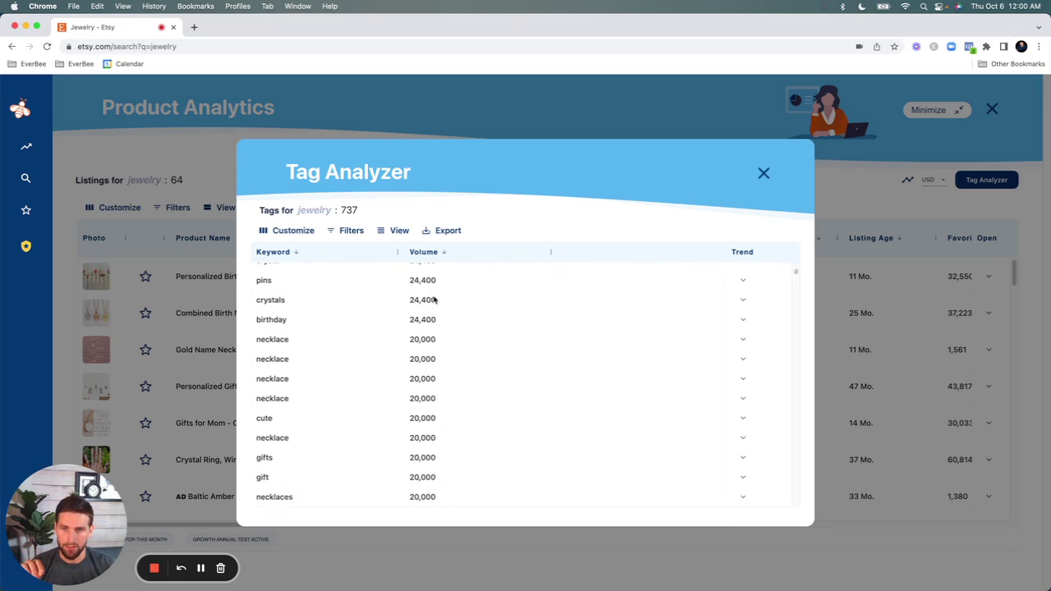
{"action": "left_click", "coordinate": [441, 258]}
{"action": "scroll", "coordinate": [450, 344], "scroll_direction": "up", "scroll_amount": 8}
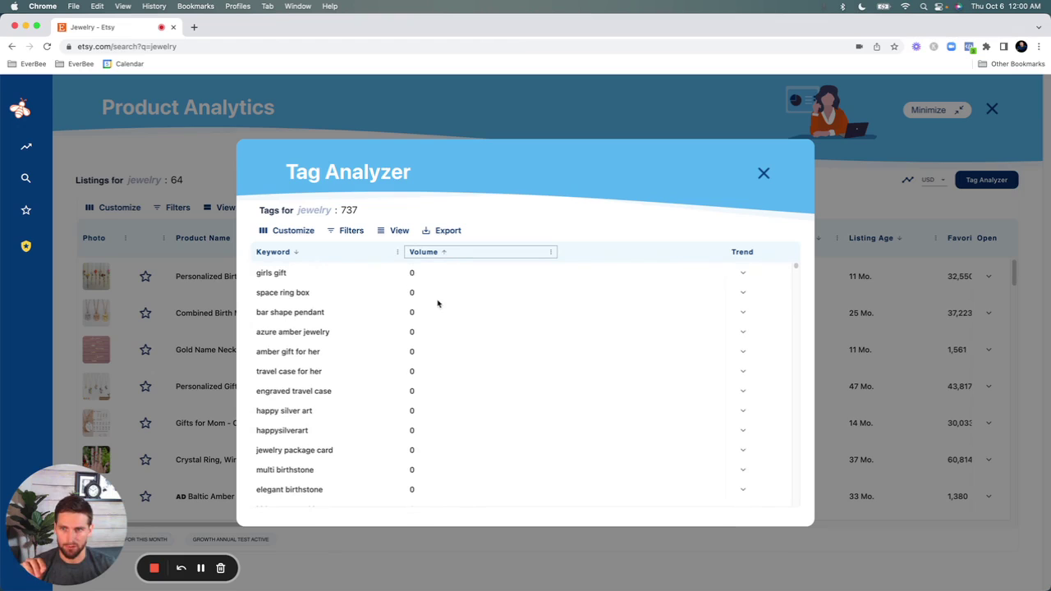
{"action": "left_click", "coordinate": [443, 255]}
{"action": "scroll", "coordinate": [410, 428], "scroll_direction": "down", "scroll_amount": 3}
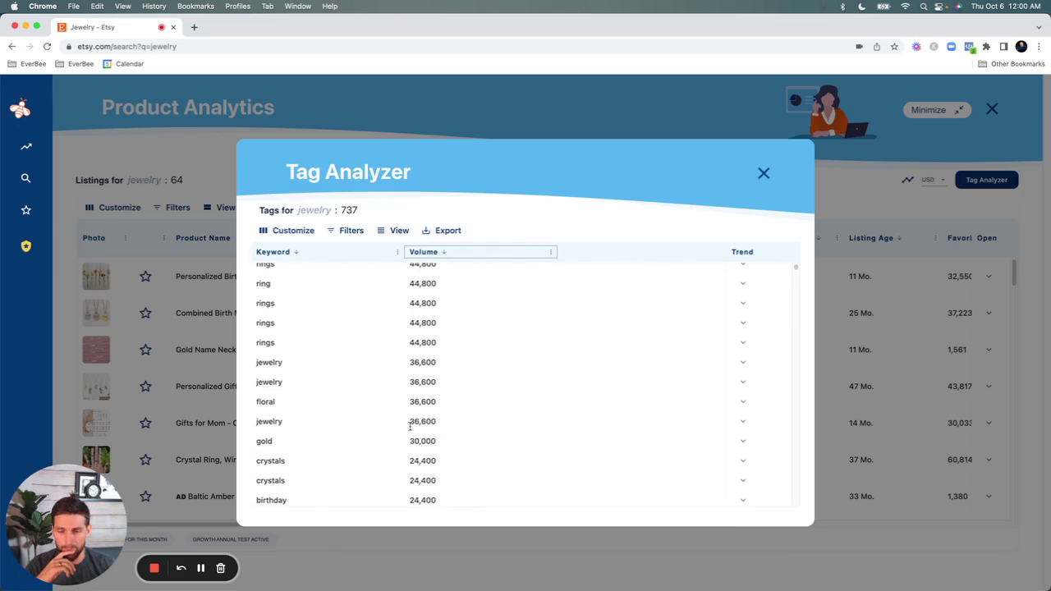
{"action": "scroll", "coordinate": [534, 443], "scroll_direction": "up", "scroll_amount": 3}
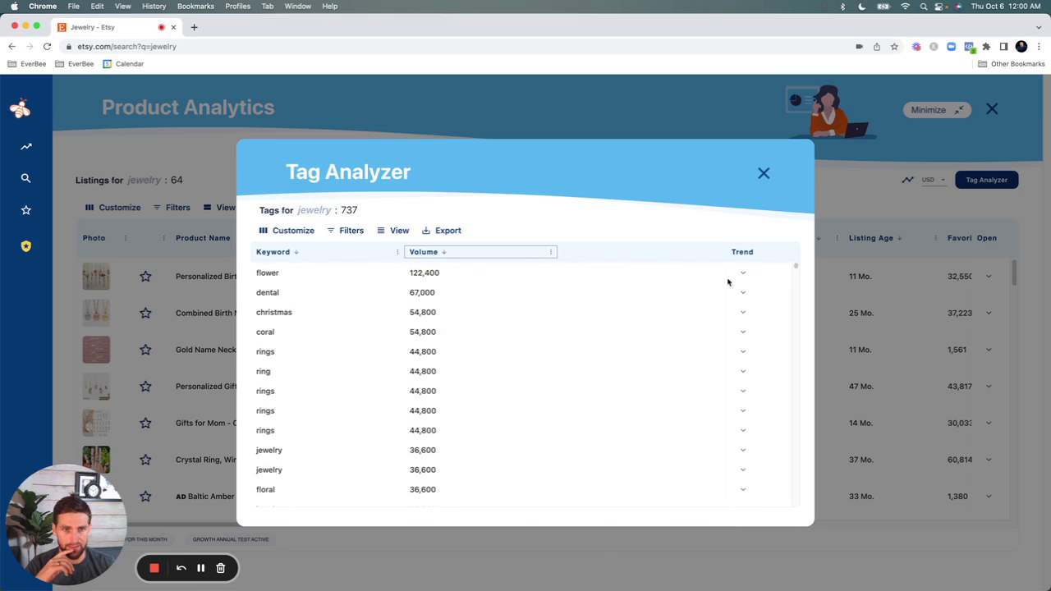
{"action": "left_click", "coordinate": [744, 274]}
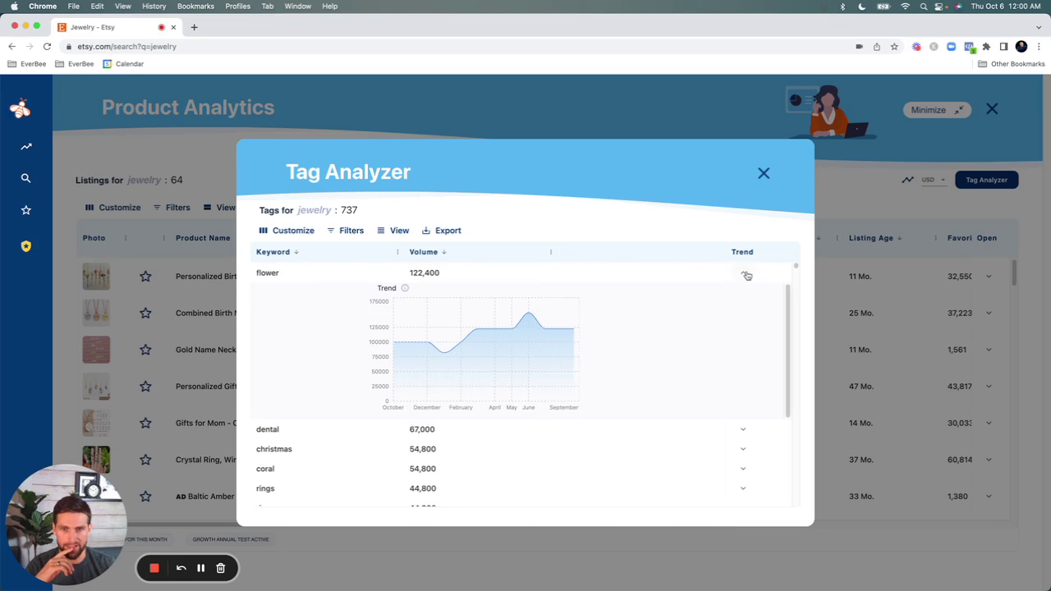
{"action": "left_click", "coordinate": [744, 275]}
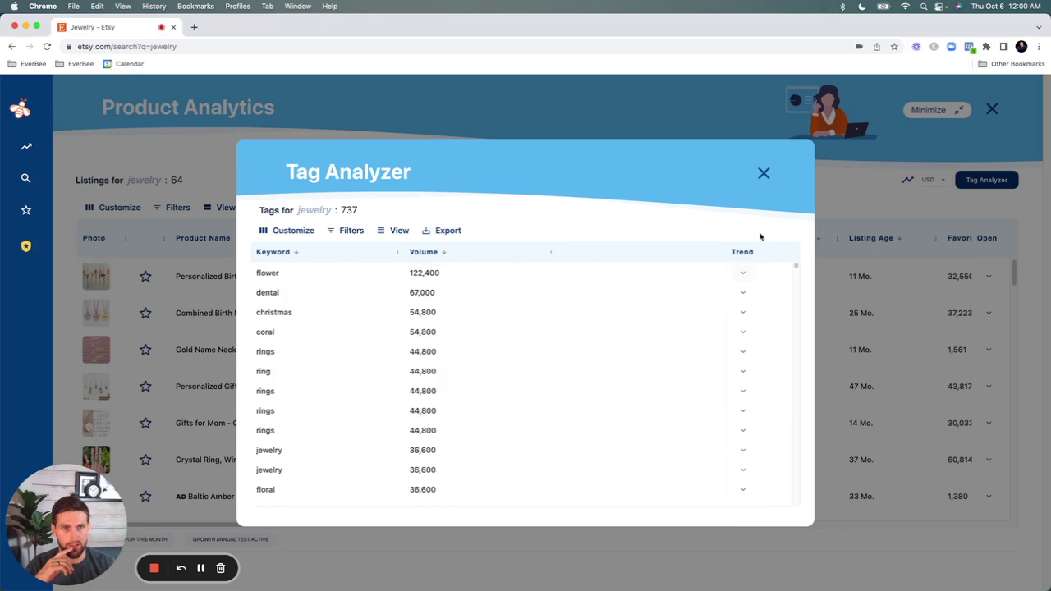
- Close the Tag Analyzer and run a Keyword Research search for 'shirt'
{"action": "left_click", "coordinate": [762, 176]}
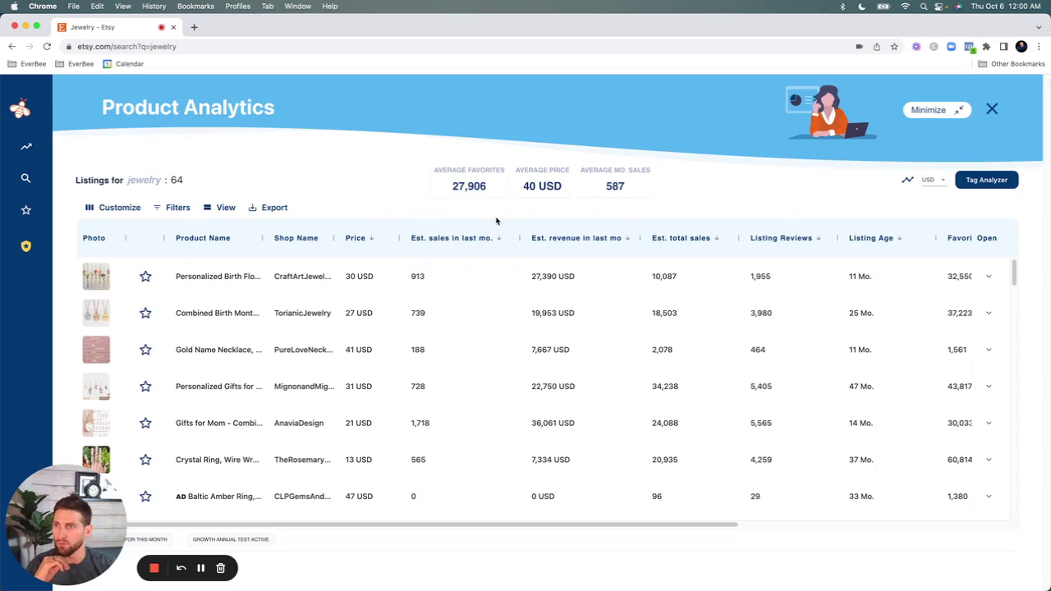
{"action": "mouse_move", "coordinate": [29, 179]}
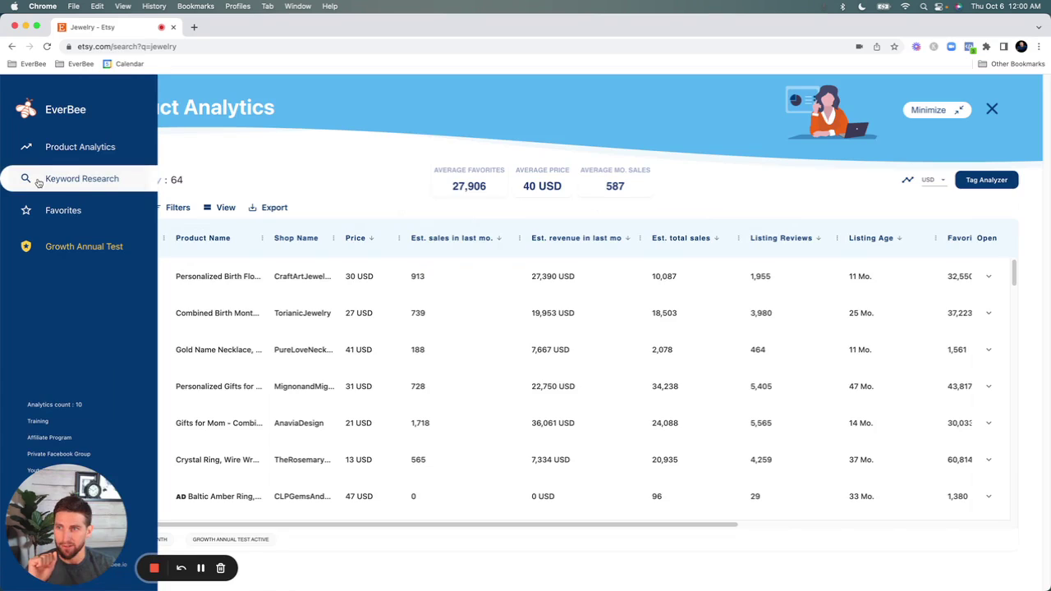
{"action": "left_click", "coordinate": [38, 182]}
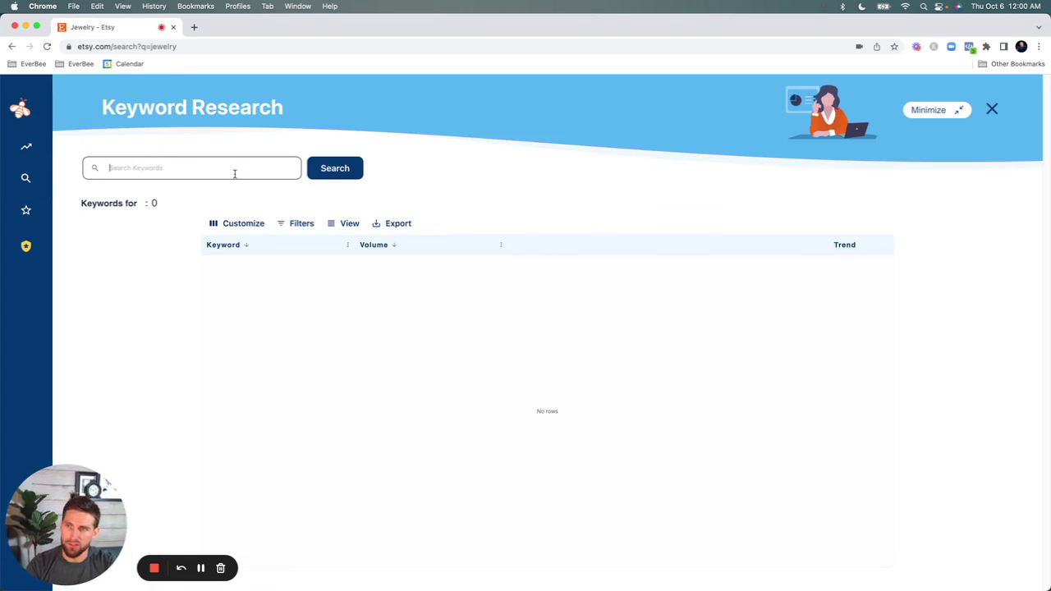
{"action": "type", "text": "shirt"}
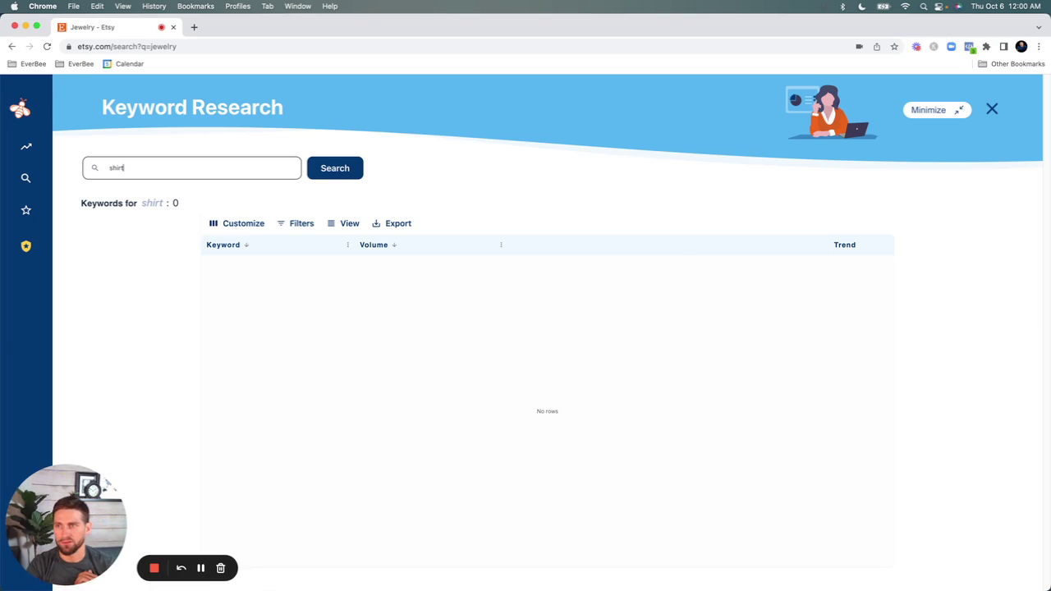
{"action": "left_click", "coordinate": [335, 169]}
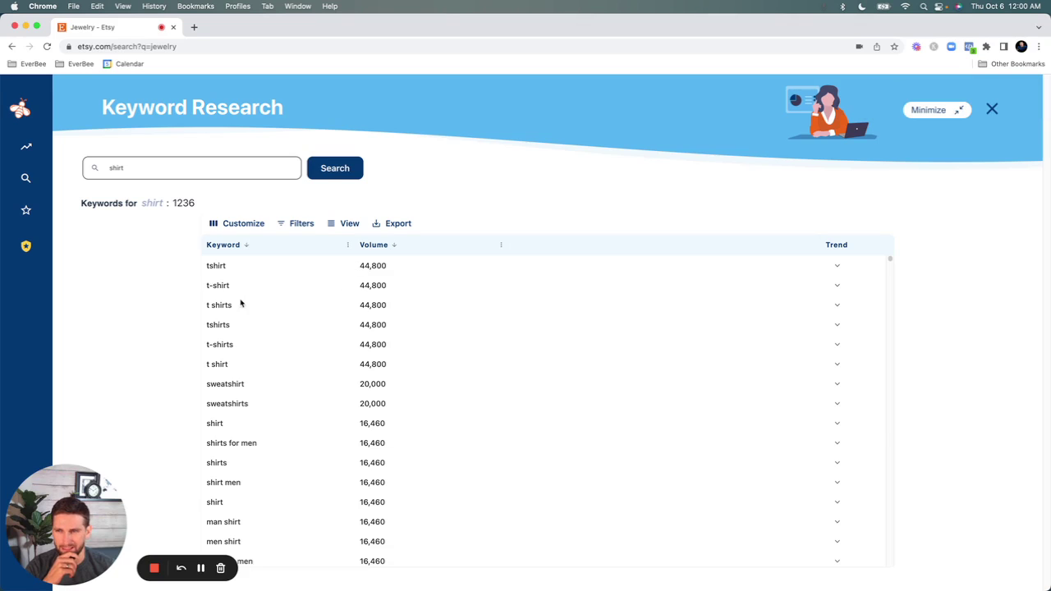
- Re-sort the 1,236 shirt keywords by highest volume and preview the t shirt trend chart
{"action": "scroll", "coordinate": [383, 352], "scroll_direction": "down", "scroll_amount": 2}
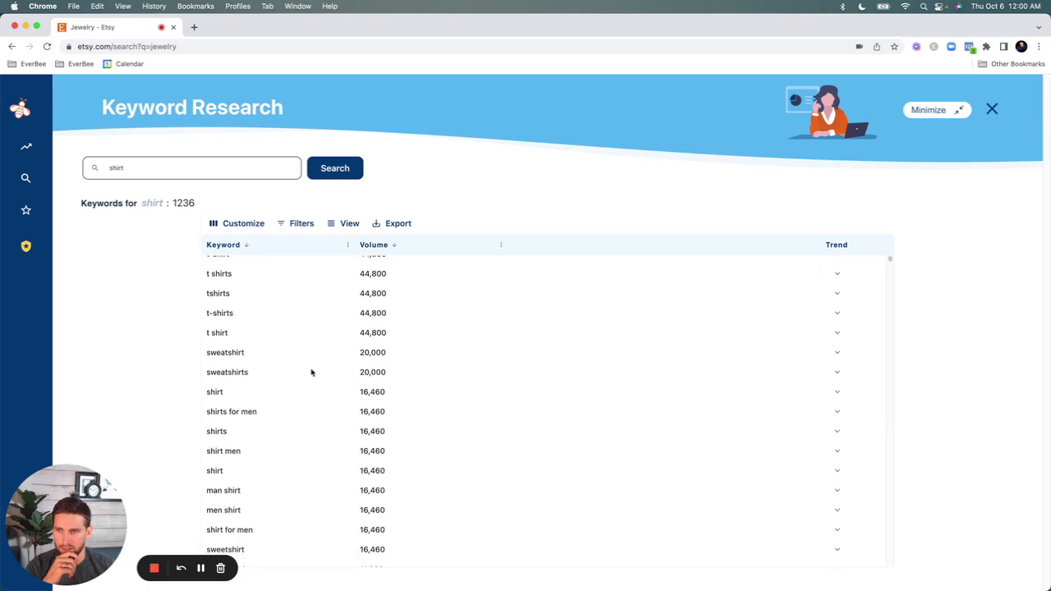
{"action": "scroll", "coordinate": [246, 392], "scroll_direction": "down", "scroll_amount": 2}
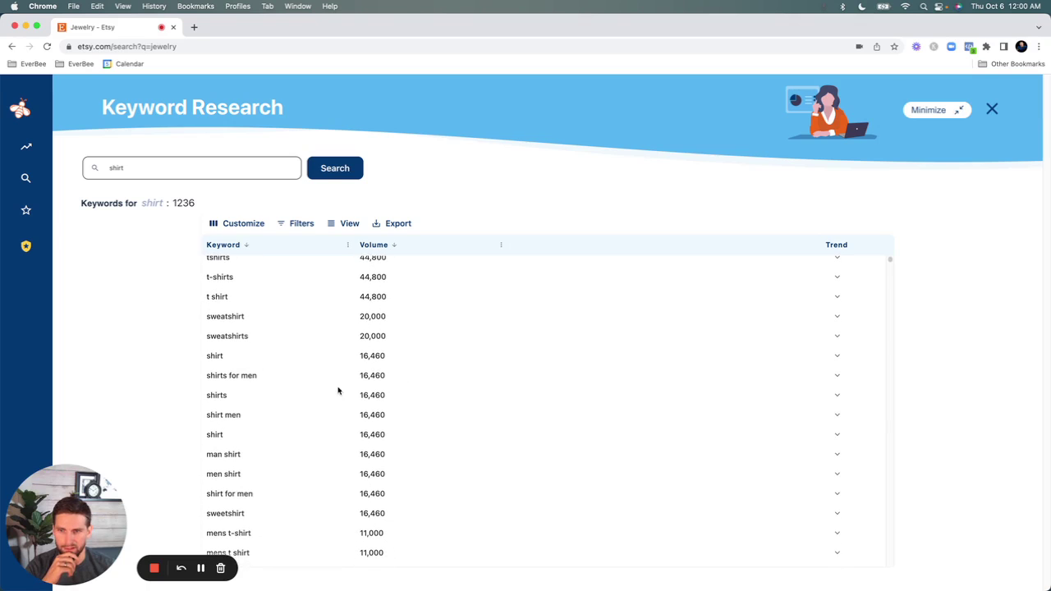
{"action": "scroll", "coordinate": [361, 394], "scroll_direction": "down", "scroll_amount": 2}
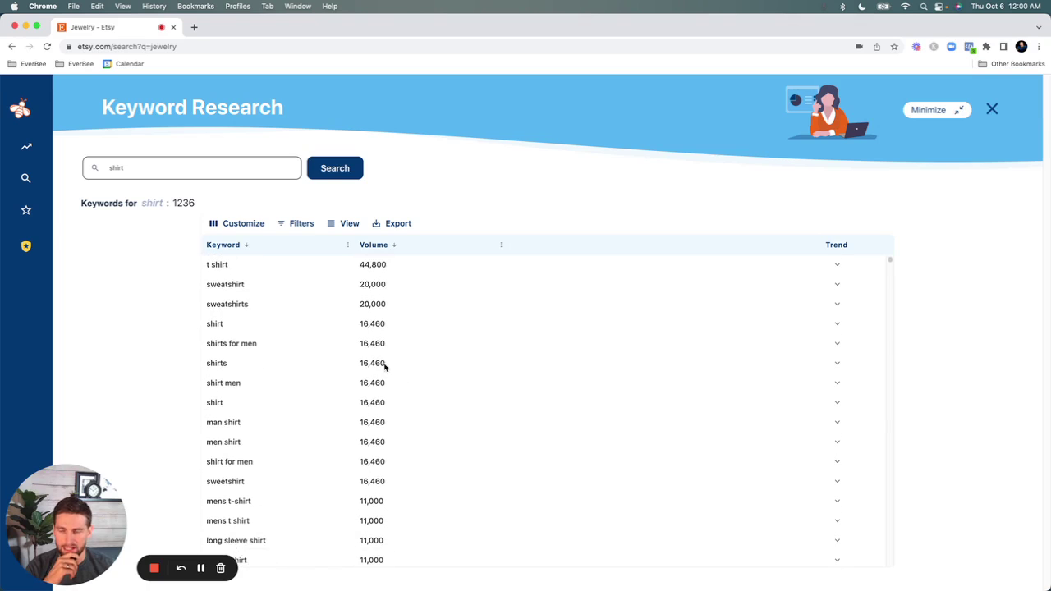
{"action": "left_click", "coordinate": [396, 246]}
{"action": "left_click", "coordinate": [397, 246]}
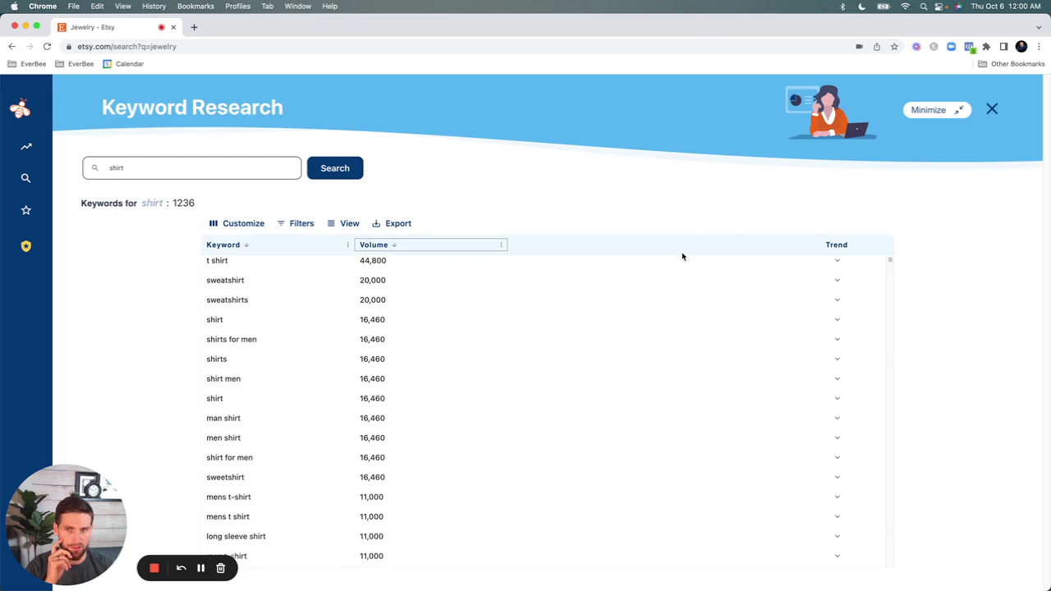
{"action": "left_click", "coordinate": [835, 263]}
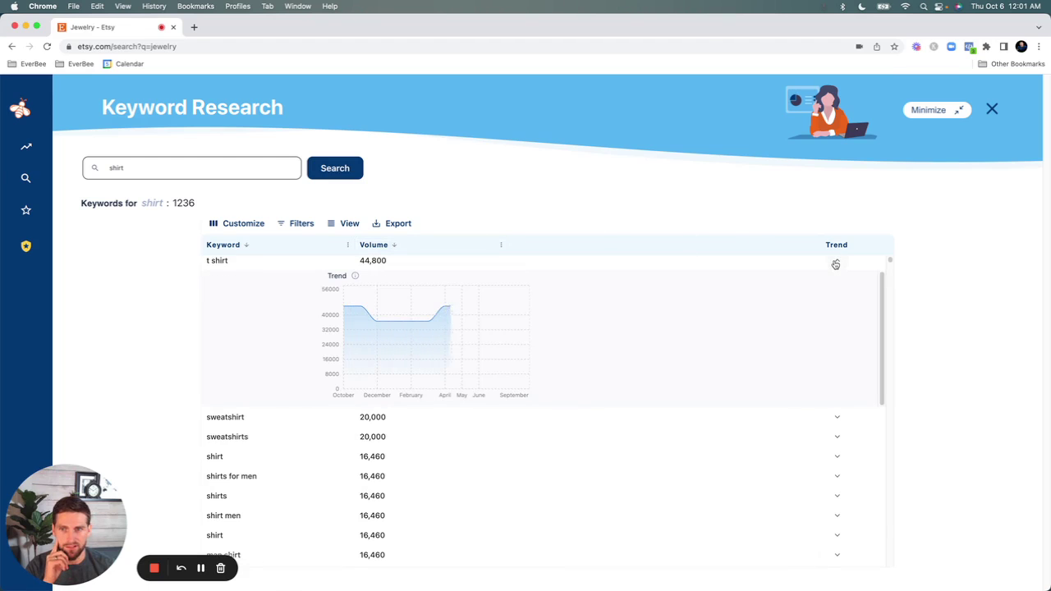
{"action": "left_click", "coordinate": [836, 263]}
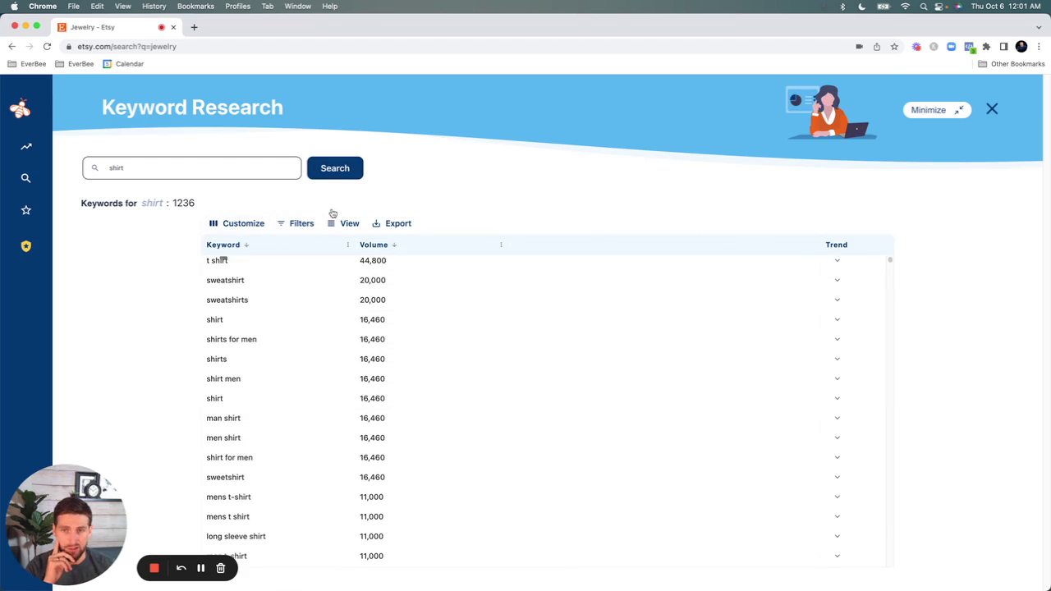
- Search keywords for 'halloween' (176 results, led at 182,800), then enter 'jewelry' as the next query
{"action": "key", "text": "super+a"}
{"action": "type", "text": "ha"}
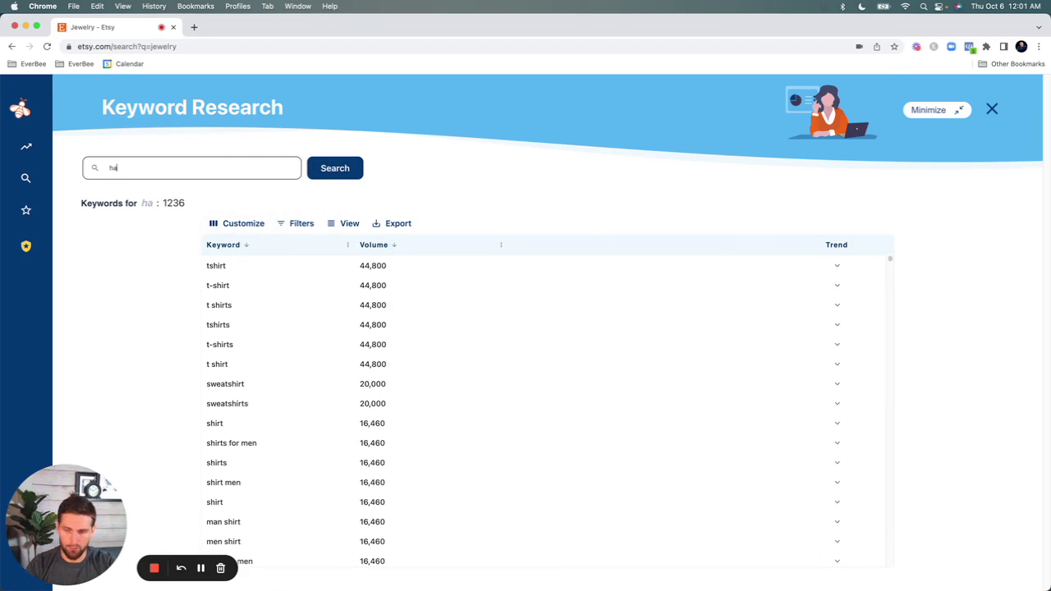
{"action": "type", "text": "lloween"}
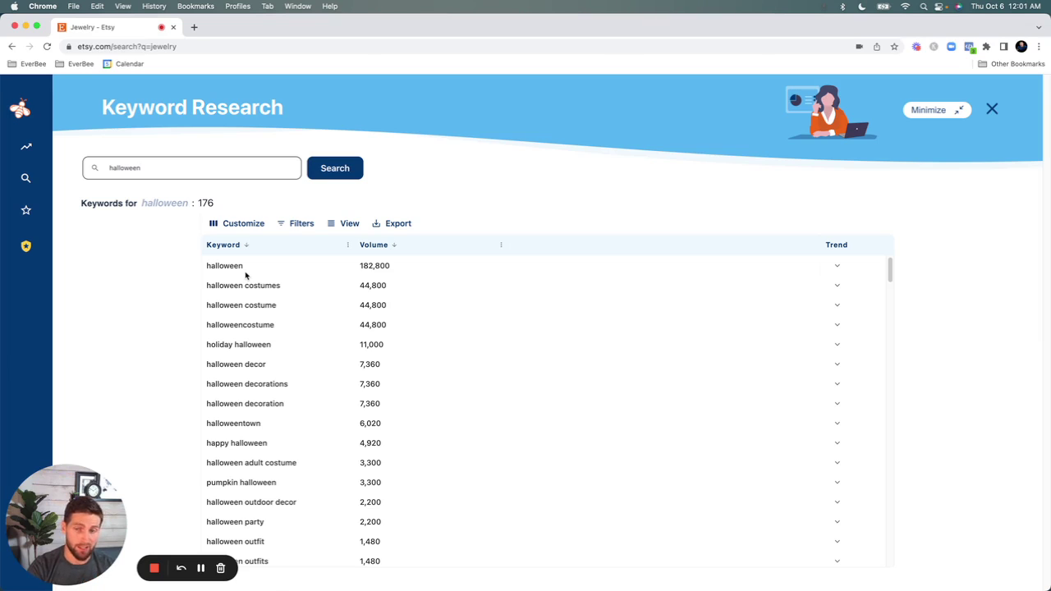
{"action": "double_click", "coordinate": [171, 168]}
{"action": "type", "text": "je"}
{"action": "key", "text": "BackSpace"}
{"action": "key", "text": "BackSpace"}
{"action": "type", "text": "jewelry"}
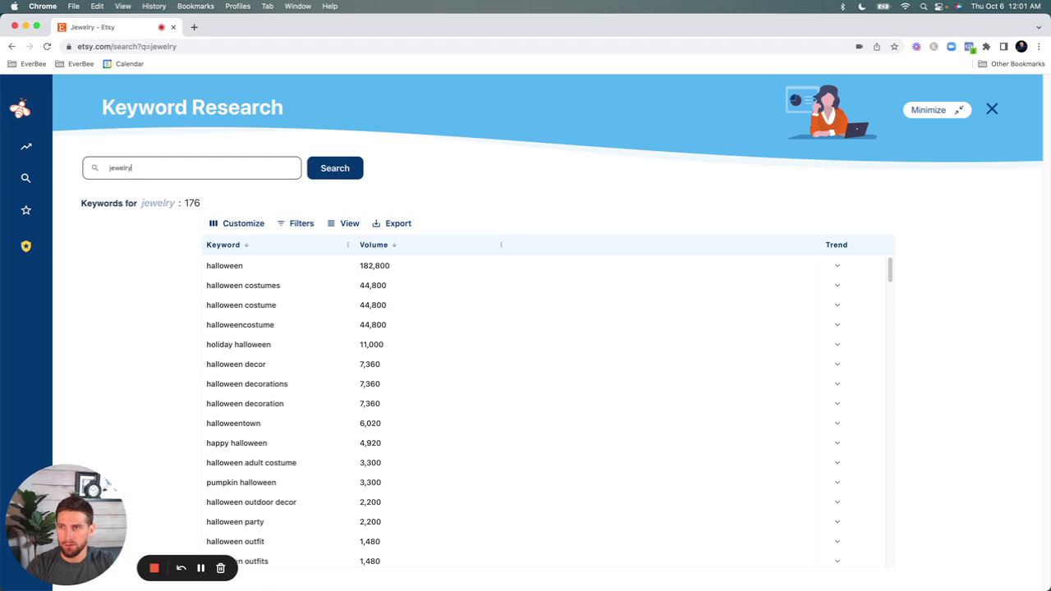
- Search keywords for jewelry and highlight top results like 'jewelry' at 36,600 and gold jewelry
{"action": "key", "text": "Return"}
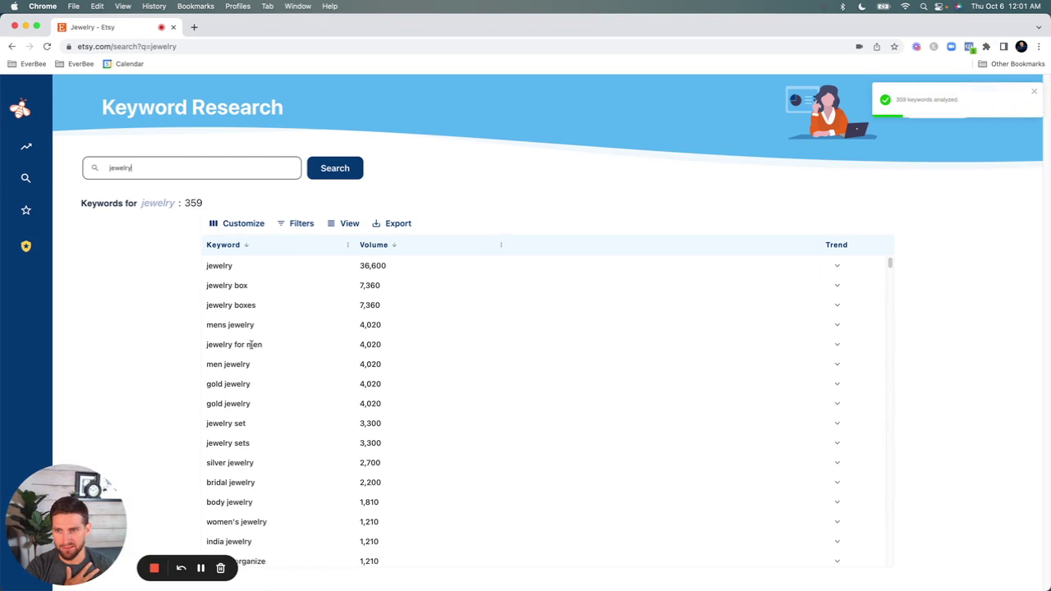
{"action": "left_click_drag", "start_coordinate": [267, 345], "coordinate": [204, 345]}
{"action": "double_click", "coordinate": [225, 383]}
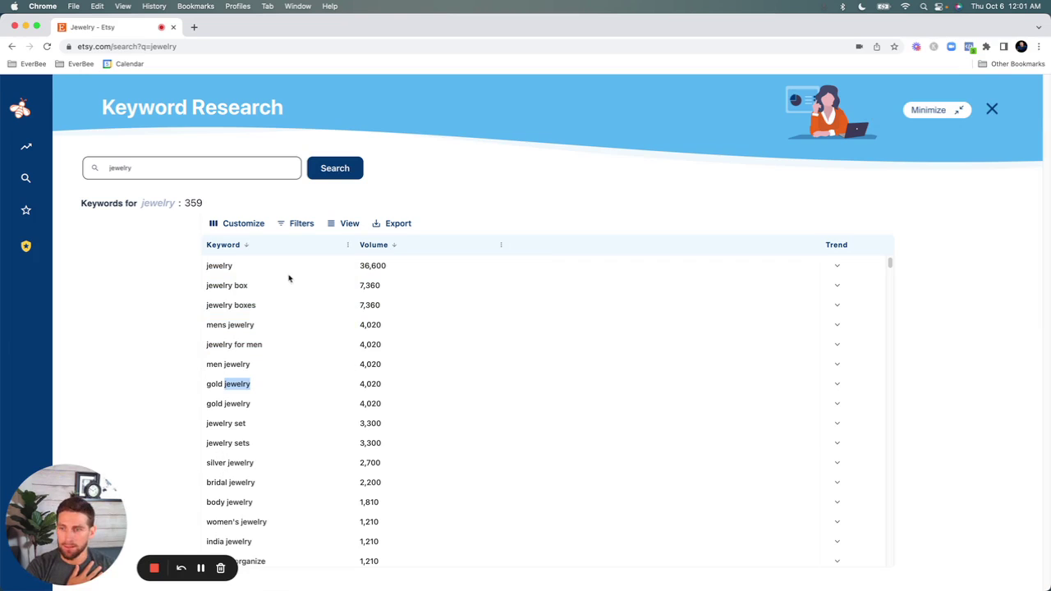
{"action": "left_click", "coordinate": [100, 543]}
{"action": "left_click", "coordinate": [84, 567]}
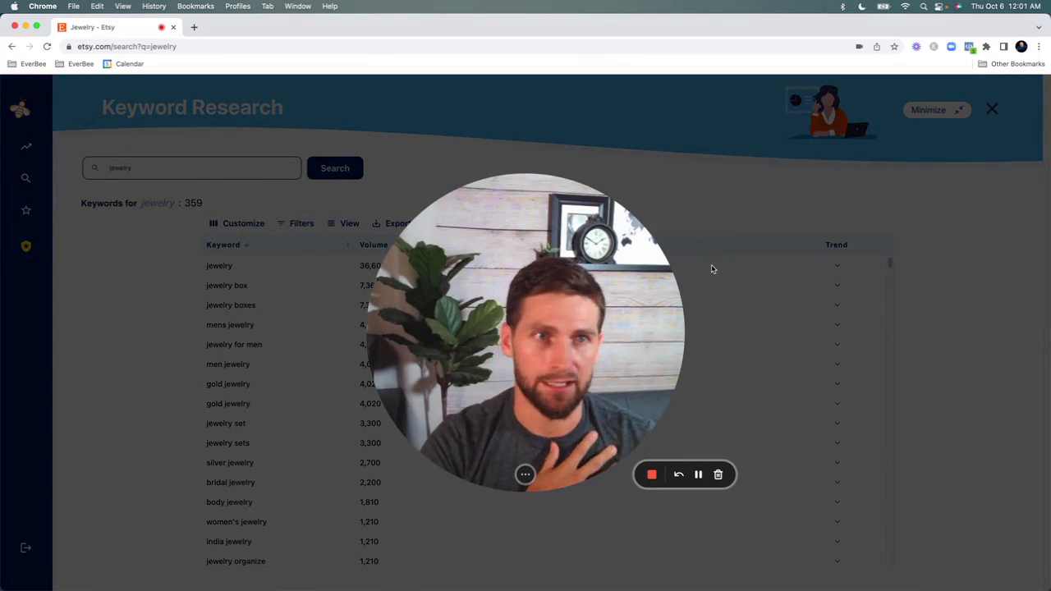